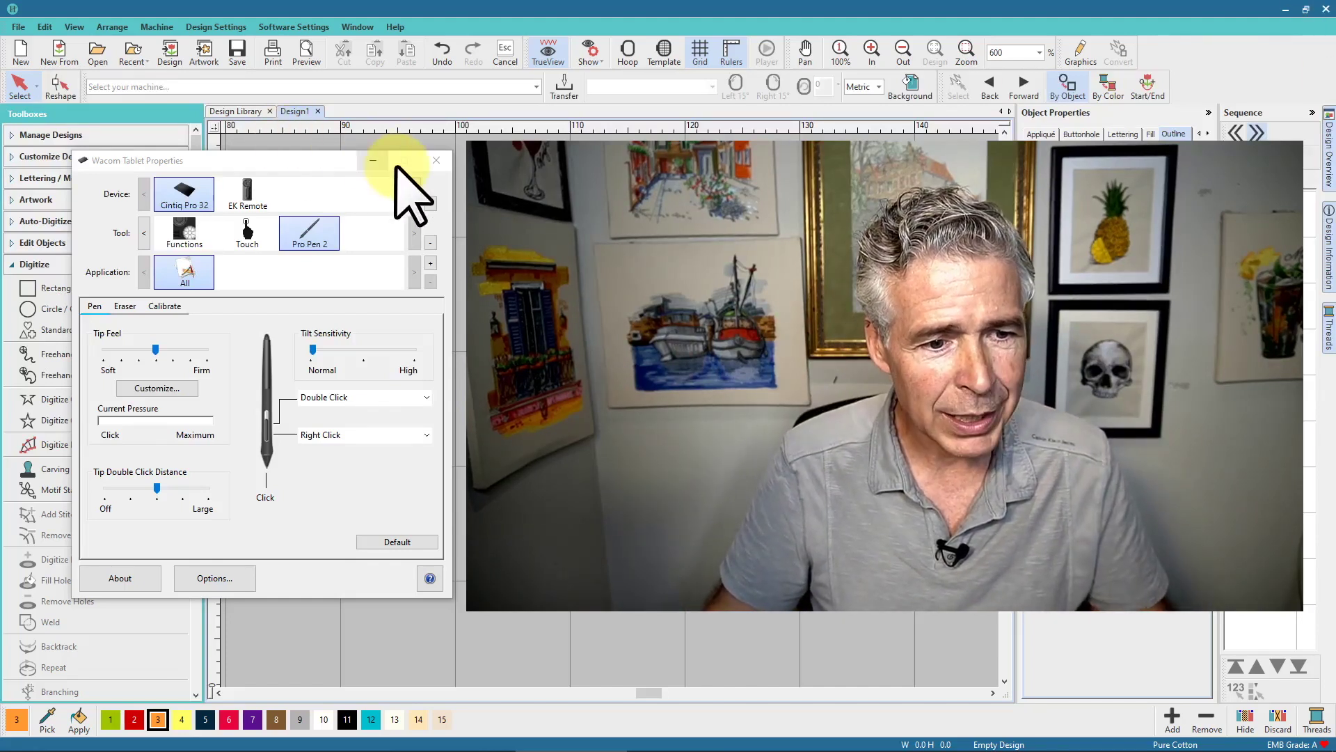
Close Wacom Tablet Properties after reviewing the Cintiq Pro 32 Pro Pen 2 settings.
{"action": "left_click", "coordinate": [373, 160]}
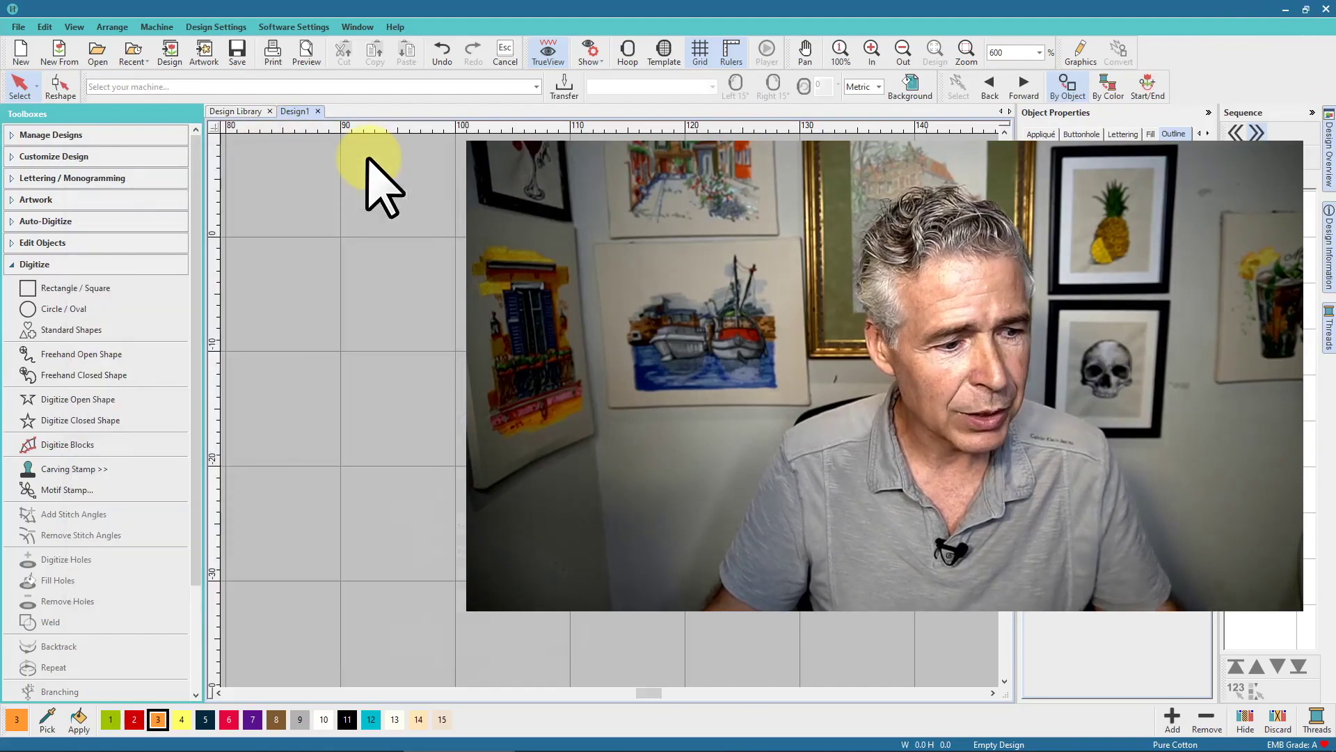
Digitize the first open shape as a zigzag line with a curved tail in single run.
{"action": "left_click", "coordinate": [49, 404]}
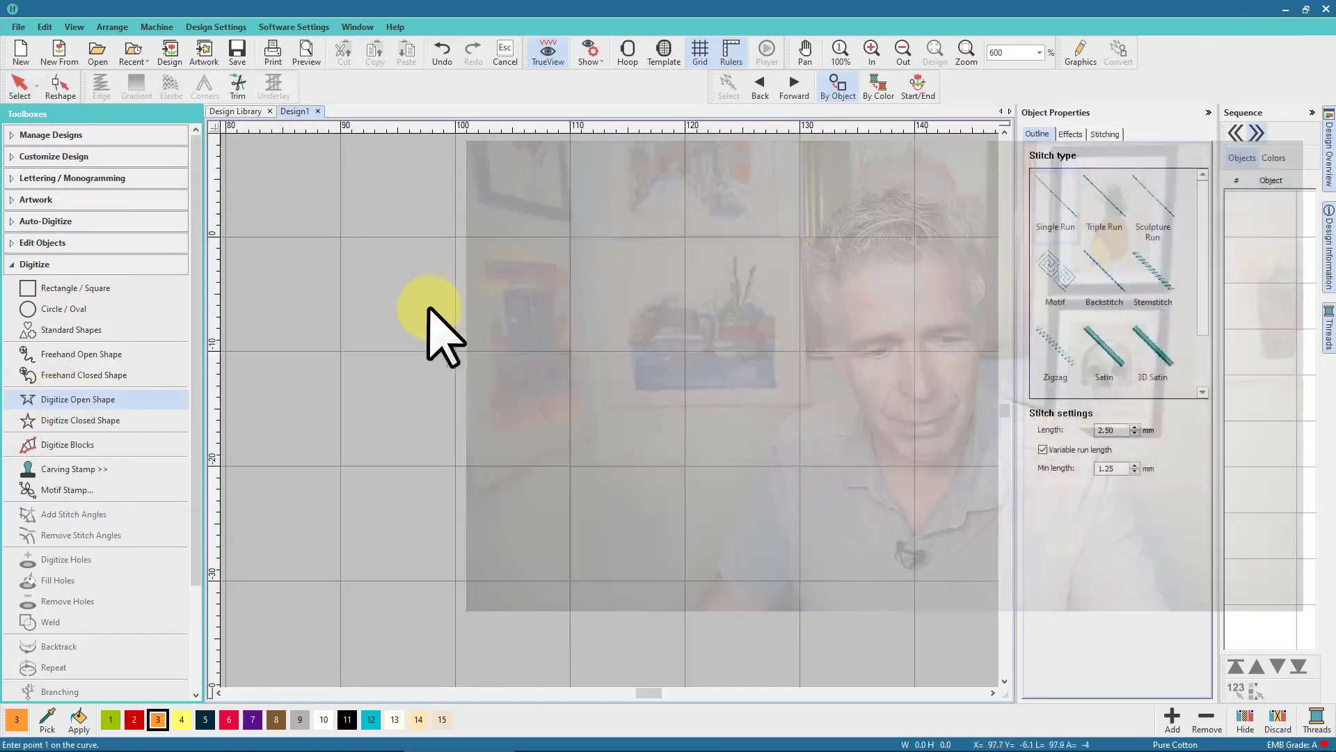
{"action": "left_click", "coordinate": [424, 313]}
{"action": "left_click", "coordinate": [455, 341]}
{"action": "left_click", "coordinate": [414, 329]}
{"action": "right_click", "coordinate": [441, 363]}
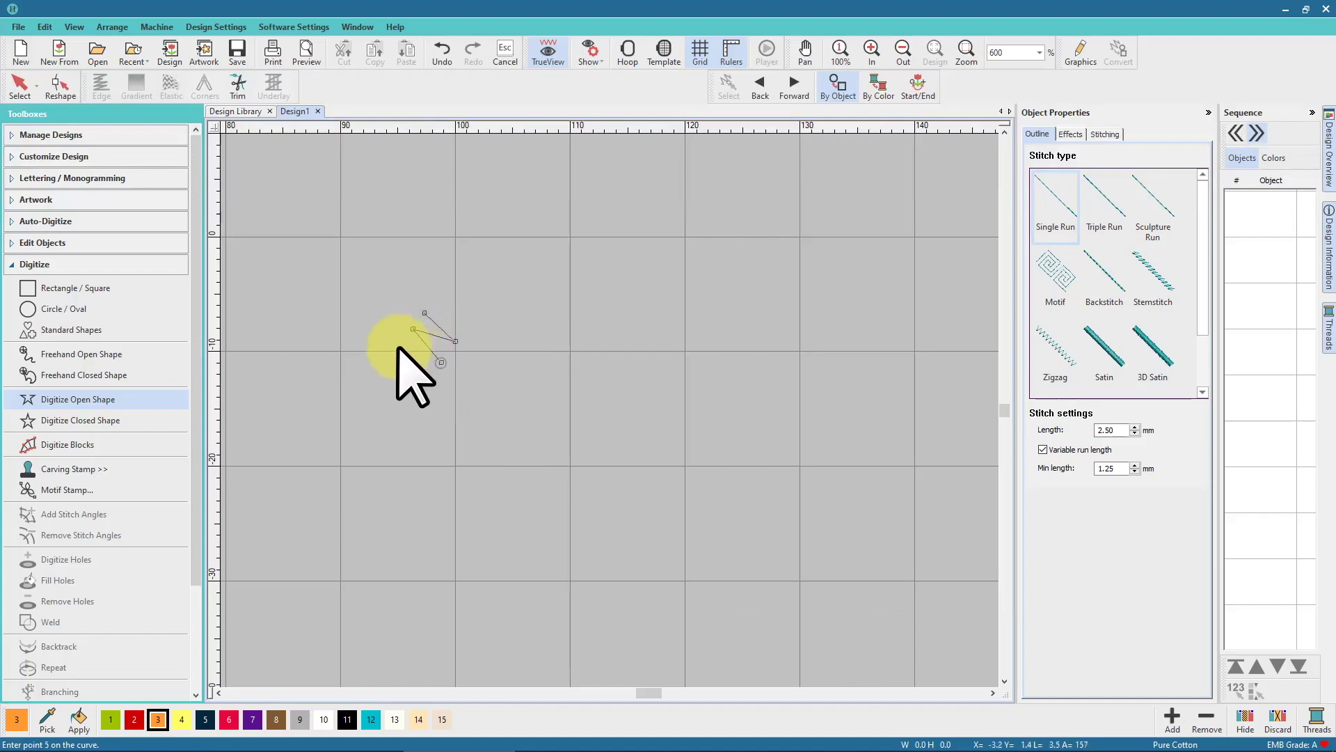
{"action": "left_click", "coordinate": [392, 348]}
{"action": "left_click", "coordinate": [418, 382]}
{"action": "left_click", "coordinate": [373, 367]}
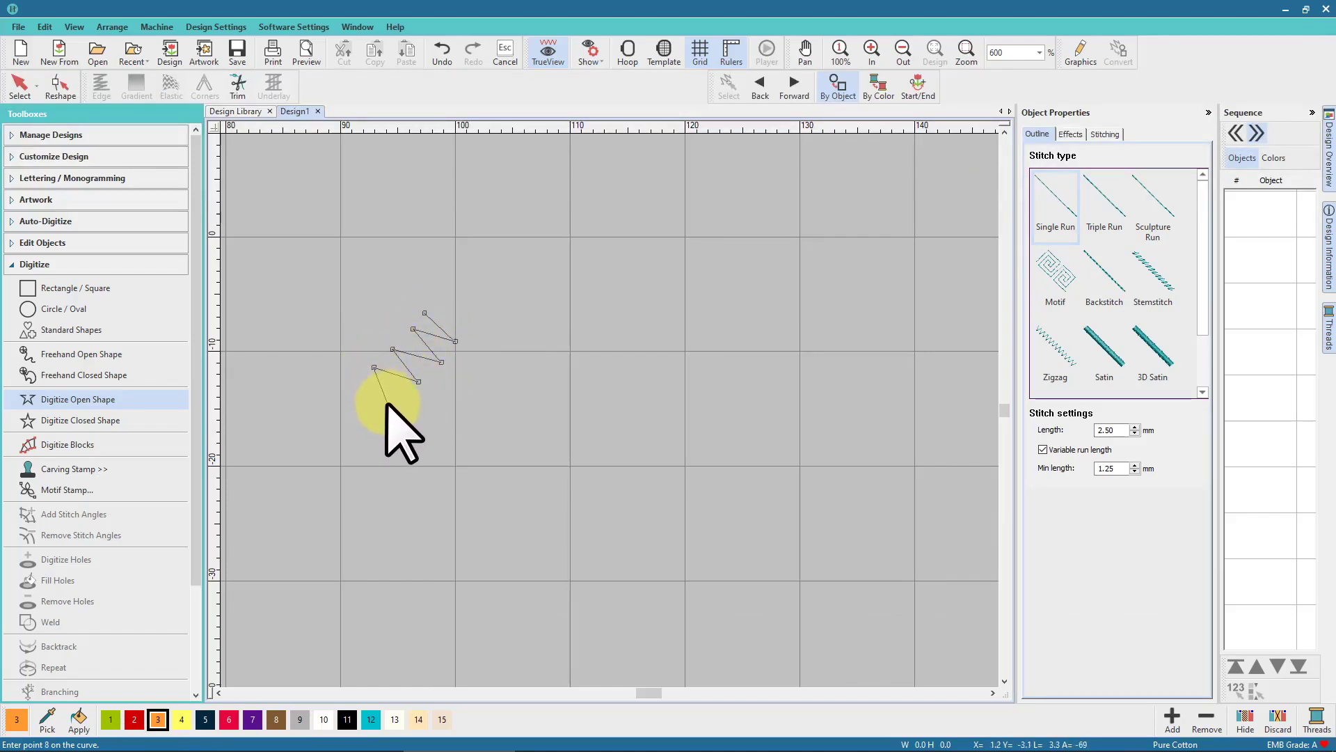
{"action": "right_click", "coordinate": [388, 402]}
{"action": "right_click", "coordinate": [382, 425]}
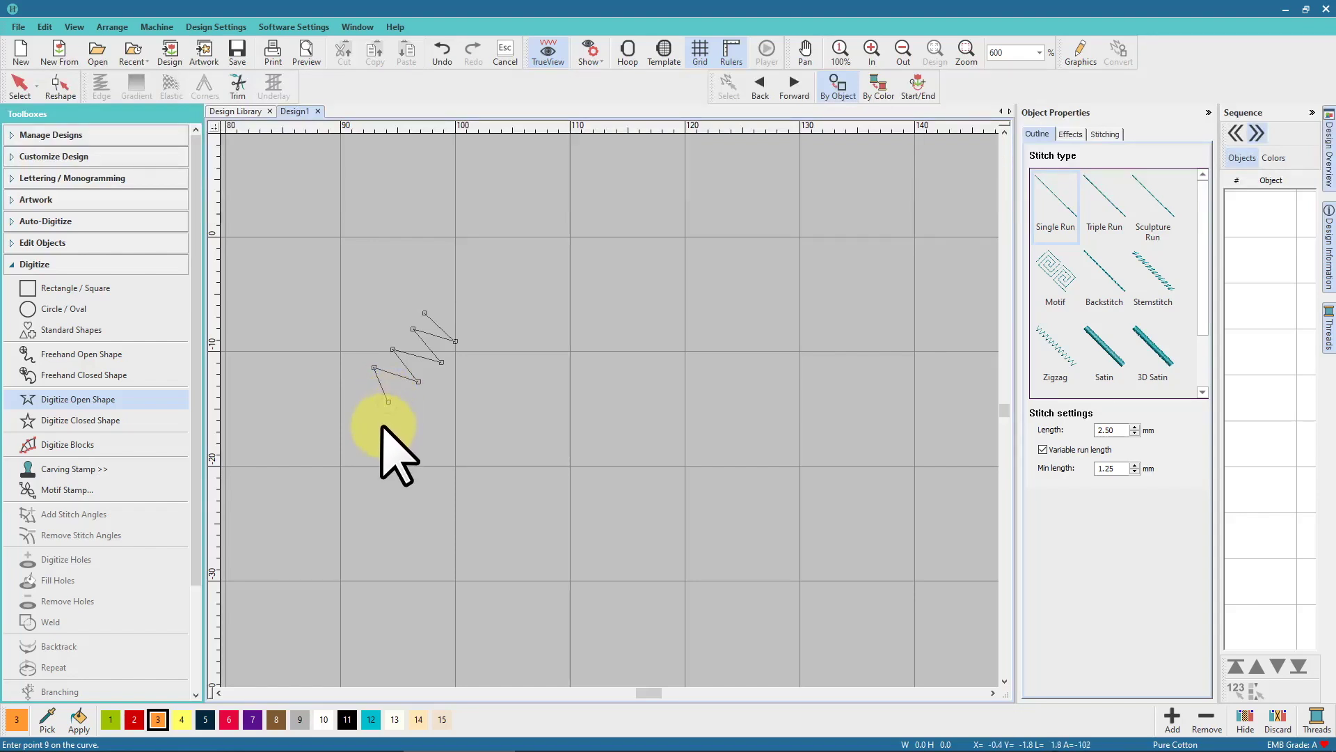
{"action": "right_click", "coordinate": [355, 428]}
{"action": "right_click", "coordinate": [346, 447]}
{"action": "right_click", "coordinate": [355, 466]}
{"action": "left_click", "coordinate": [395, 496]}
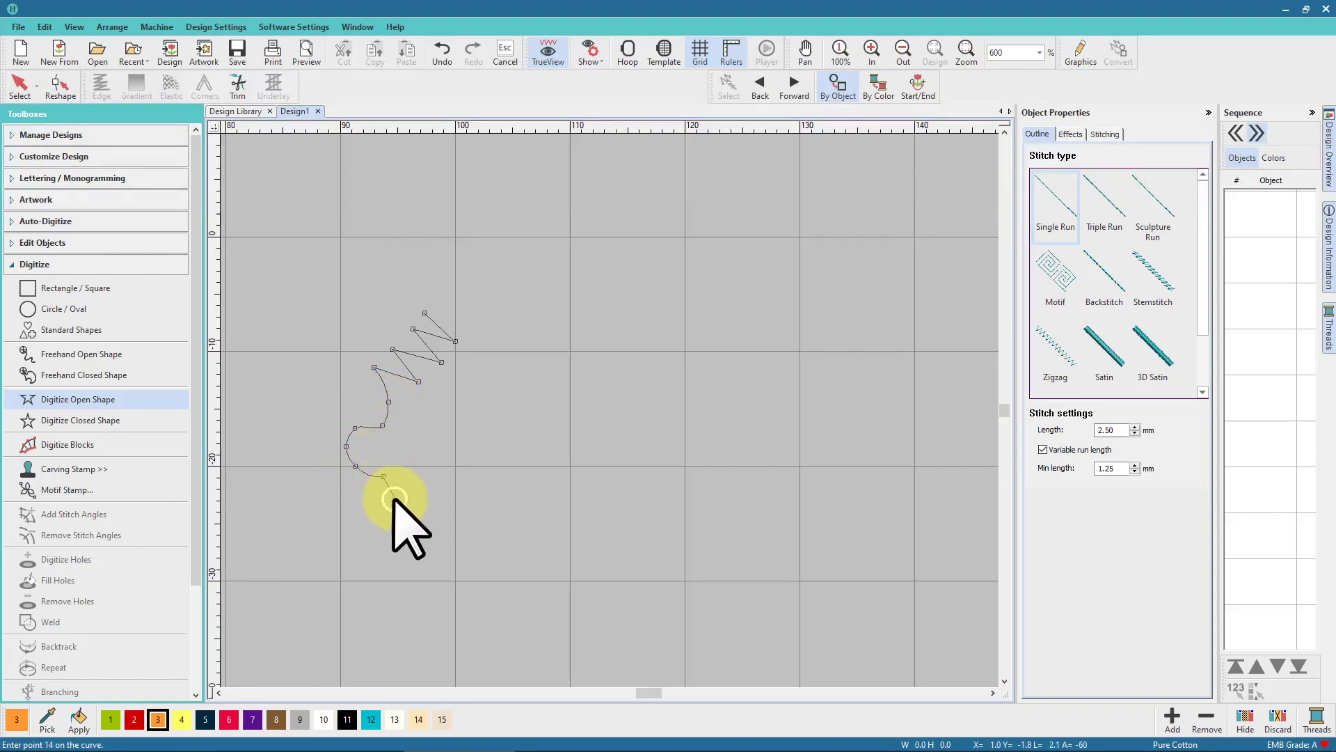
{"action": "key", "text": "Return"}
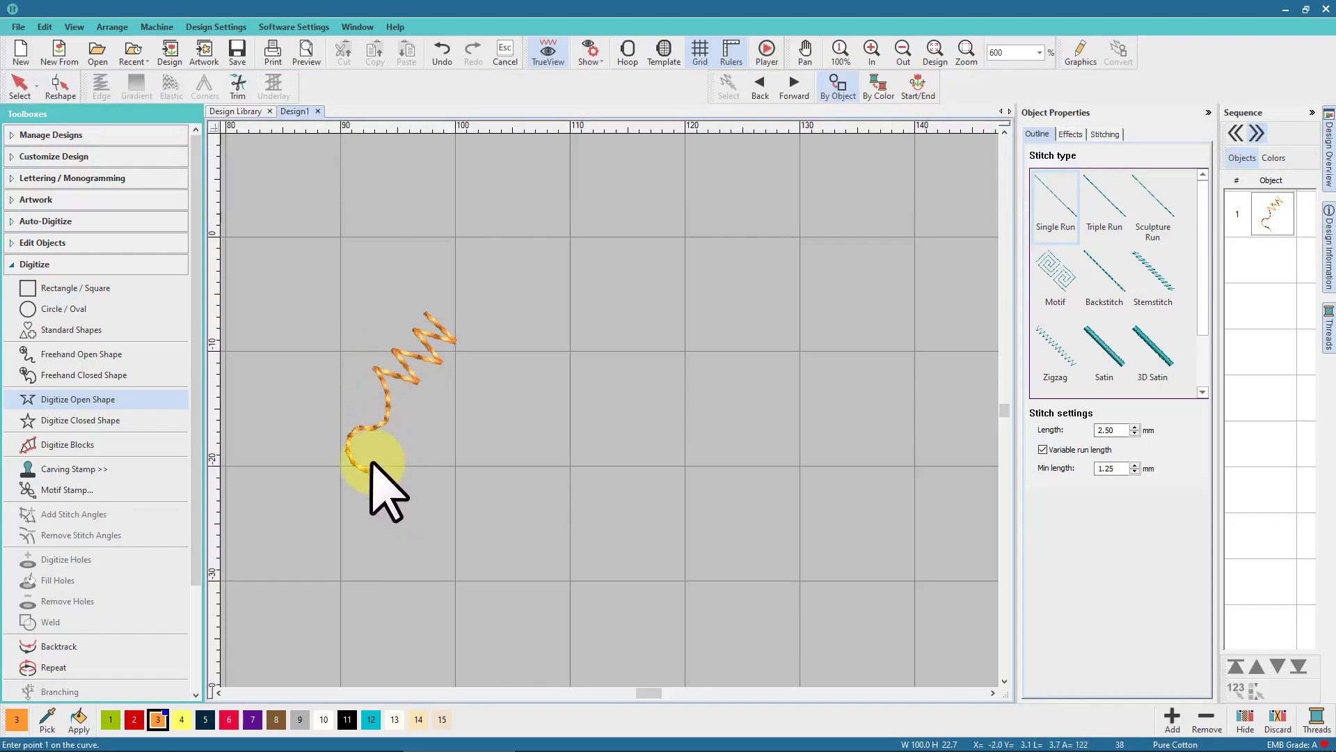
Digitize a second zigzag-and-curving-tail open shape beside the first as object 2.
{"action": "left_click", "coordinate": [485, 358]}
{"action": "left_click", "coordinate": [509, 378]}
{"action": "left_click", "coordinate": [469, 373]}
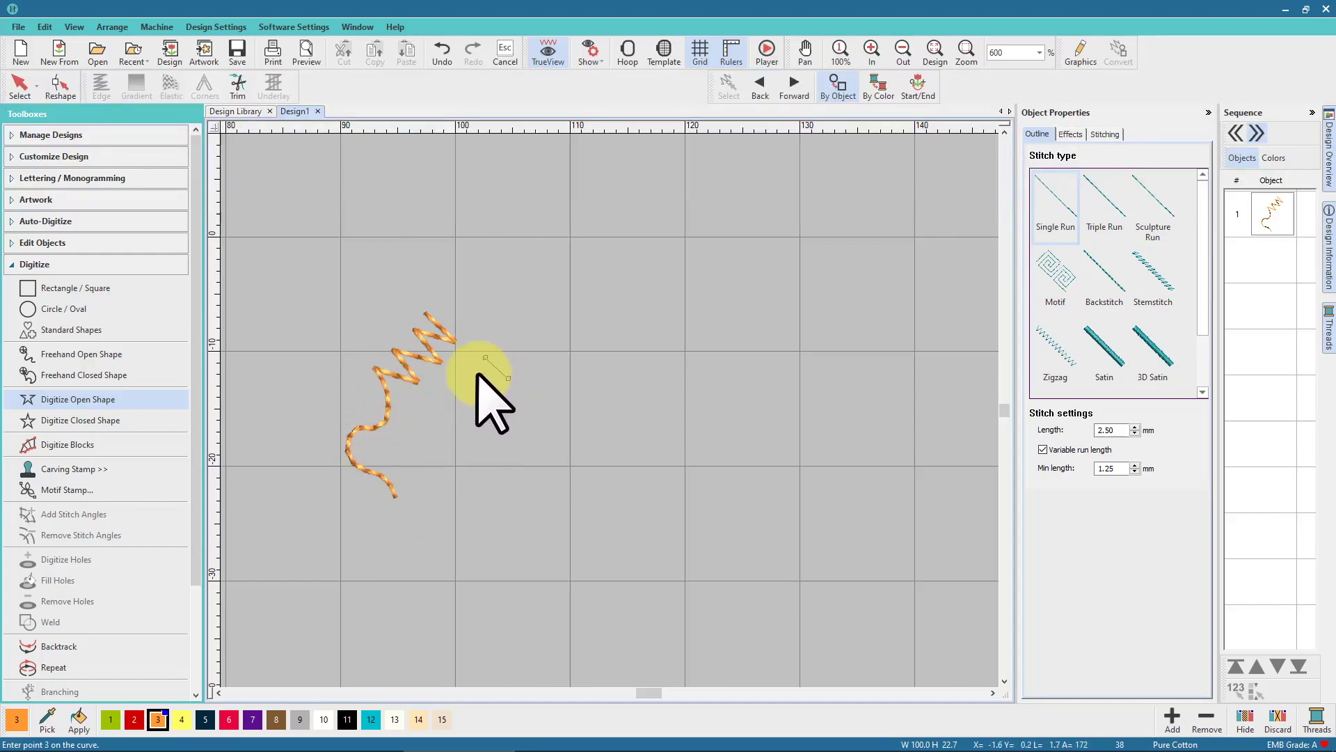
{"action": "left_click", "coordinate": [491, 401]}
{"action": "left_click", "coordinate": [446, 394]}
{"action": "left_click", "coordinate": [473, 419]}
{"action": "left_click", "coordinate": [430, 417]}
{"action": "left_click", "coordinate": [442, 443]}
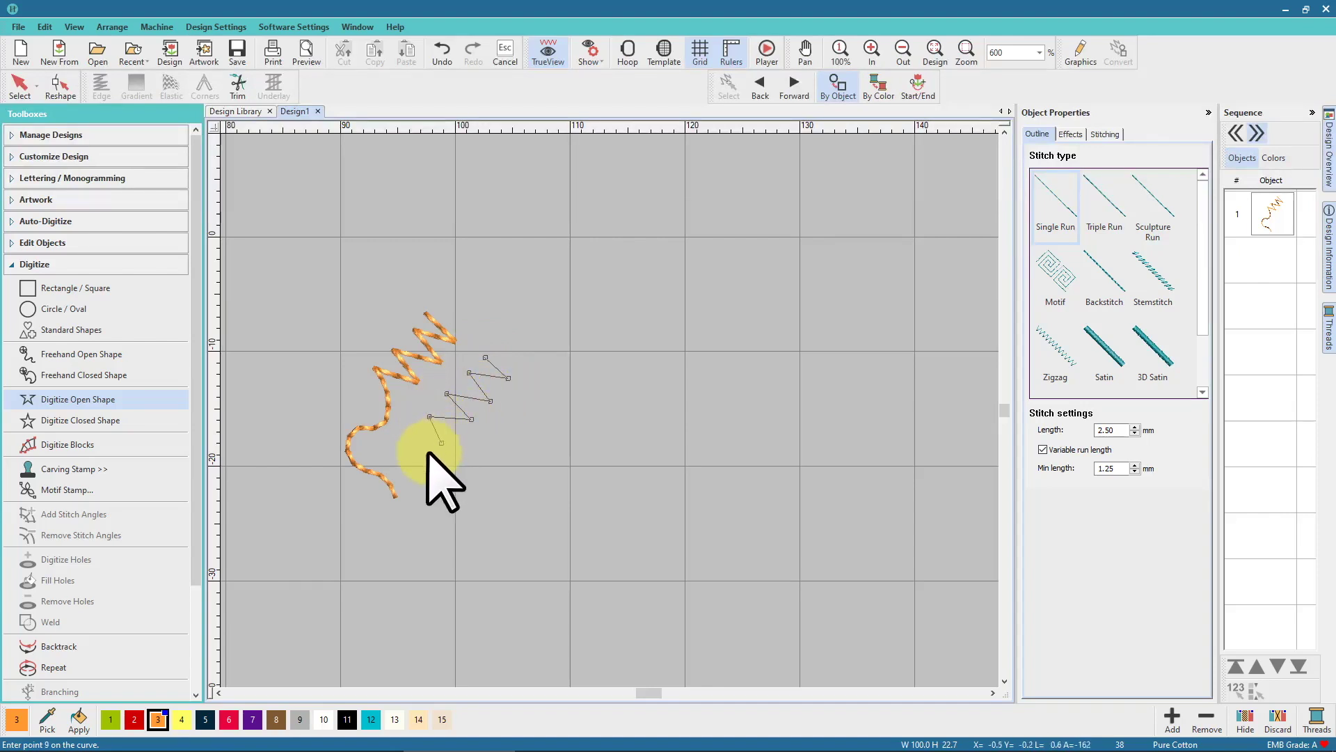
{"action": "left_click", "coordinate": [421, 461]}
{"action": "left_click", "coordinate": [420, 488]}
{"action": "left_click", "coordinate": [444, 515]}
{"action": "left_click", "coordinate": [479, 521]}
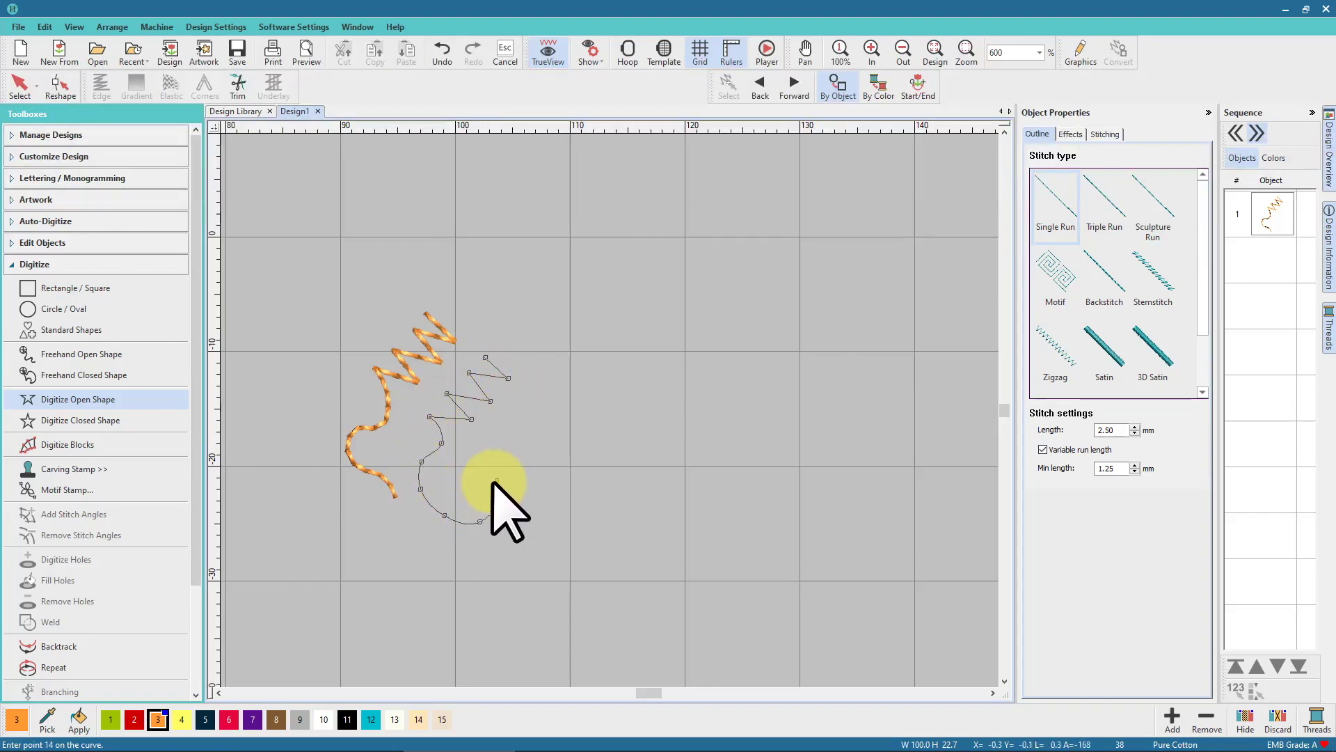
{"action": "key", "text": "Return"}
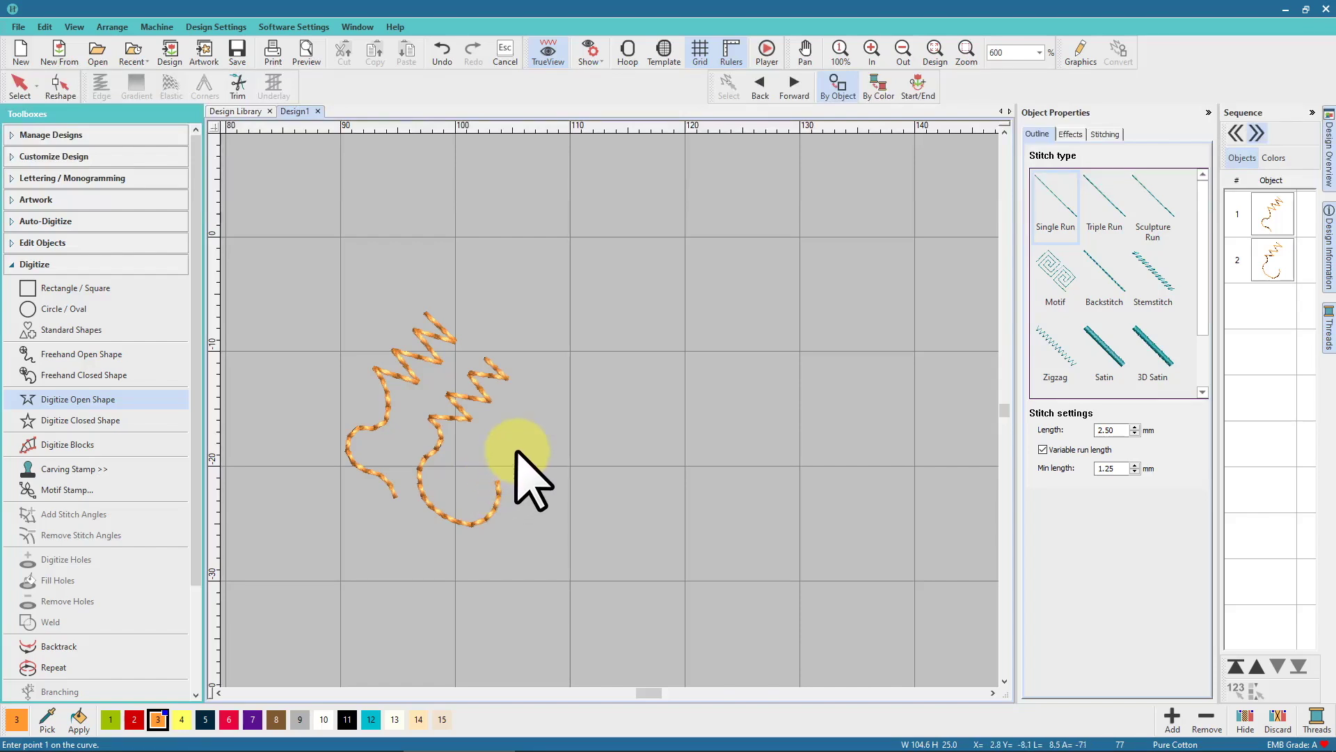
Draw a long freehand stitched stroke diagonally down-right, then set the thread to red colour 2.
{"action": "left_click", "coordinate": [72, 353]}
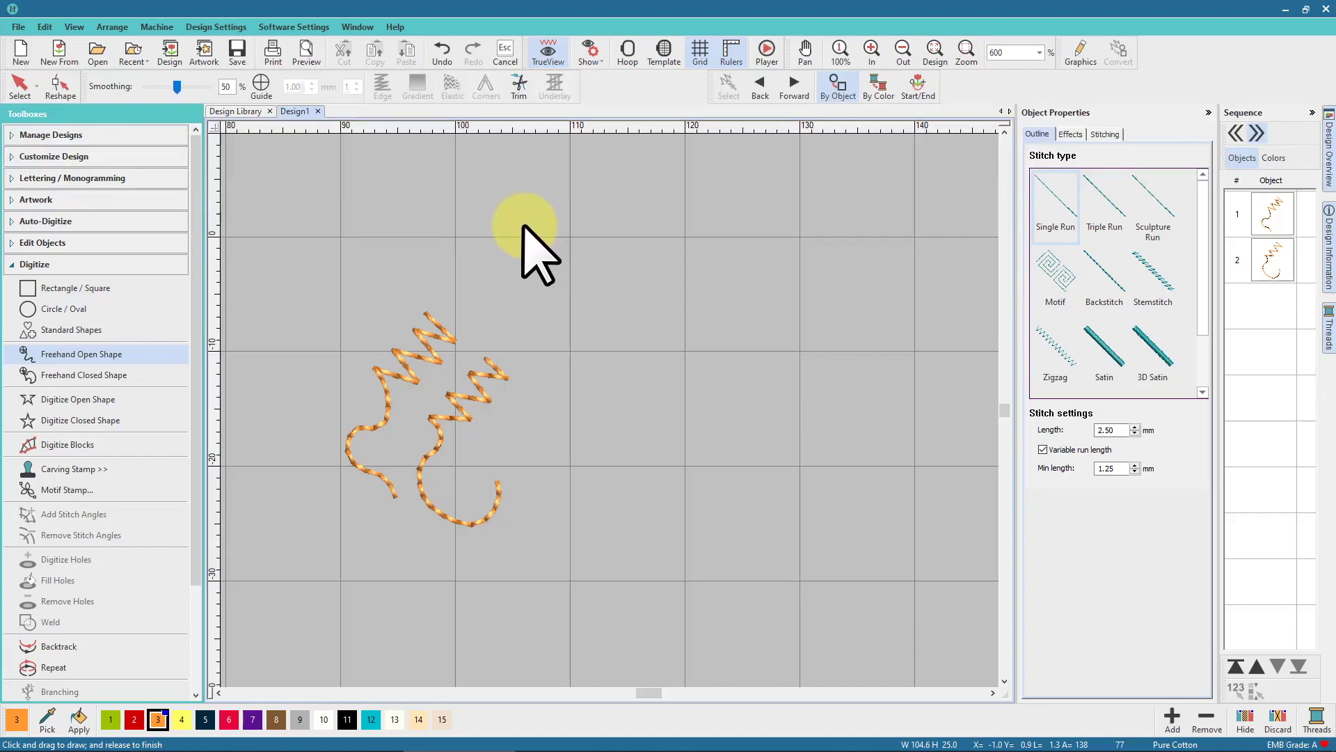
{"action": "mouse_move", "coordinate": [523, 227]}
{"action": "left_mouse_down"}
{"action": "mouse_move", "coordinate": [584, 279]}
{"action": "mouse_move", "coordinate": [525, 263]}
{"action": "mouse_move", "coordinate": [599, 376]}
{"action": "mouse_move", "coordinate": [618, 373]}
{"action": "mouse_move", "coordinate": [597, 298]}
{"action": "mouse_move", "coordinate": [611, 334]}
{"action": "mouse_move", "coordinate": [631, 290]}
{"action": "mouse_move", "coordinate": [662, 494]}
{"action": "mouse_move", "coordinate": [680, 489]}
{"action": "mouse_move", "coordinate": [680, 441]}
{"action": "mouse_move", "coordinate": [692, 449]}
{"action": "mouse_move", "coordinate": [672, 437]}
{"action": "mouse_move", "coordinate": [687, 543]}
{"action": "left_mouse_up"}
{"action": "left_click", "coordinate": [341, 724]}
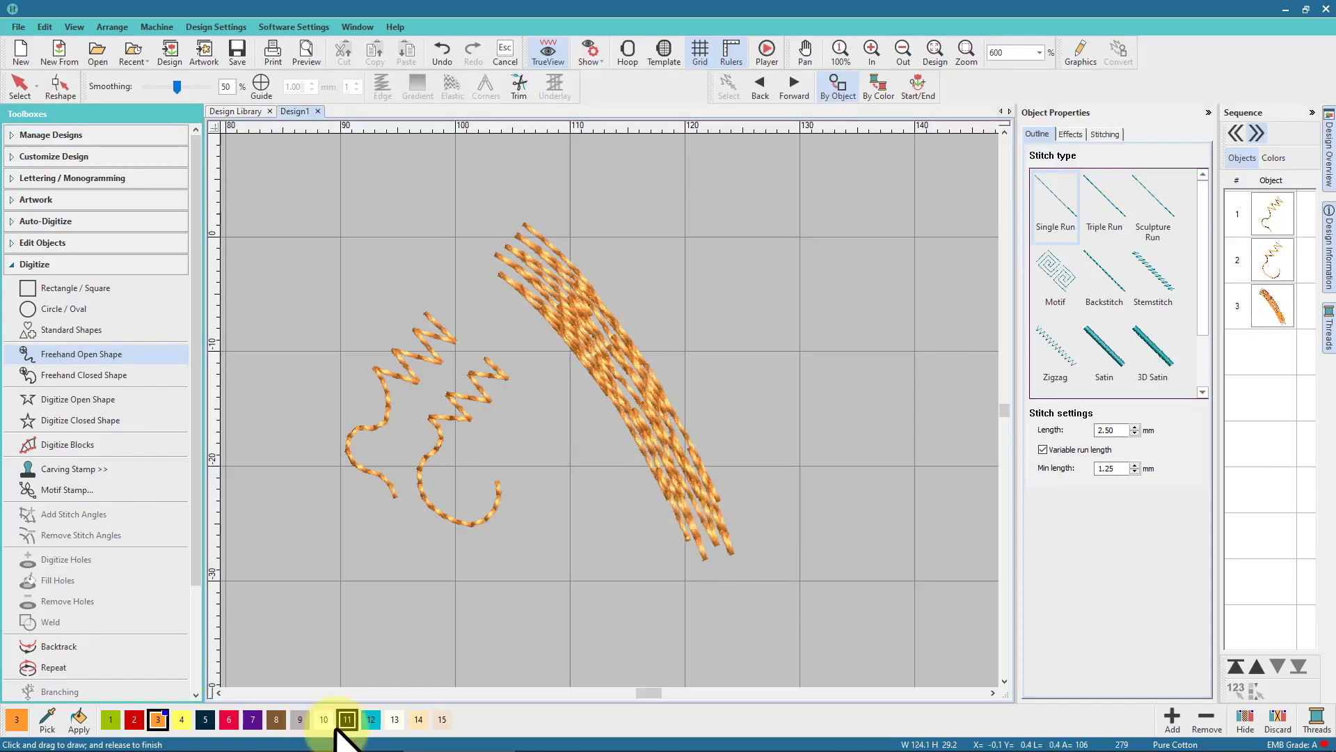
{"action": "left_click", "coordinate": [135, 721]}
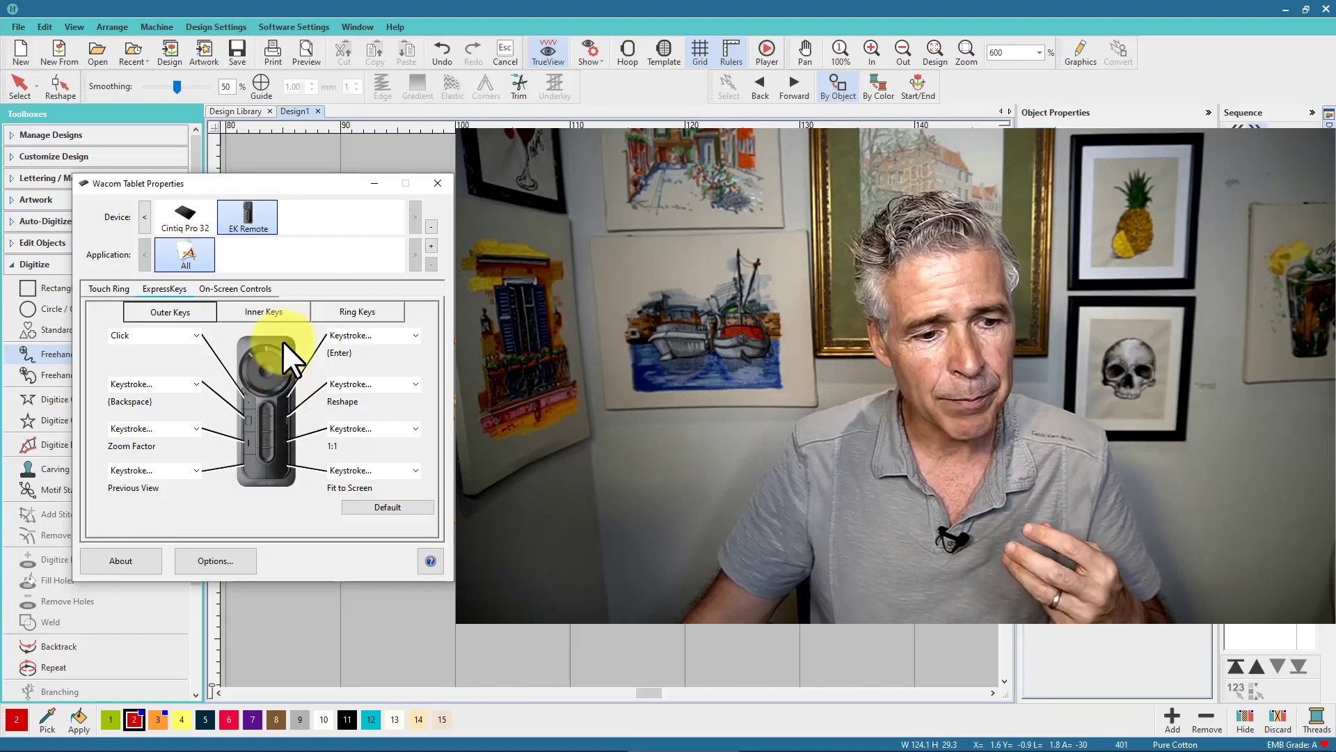
Show the EK Remote inner keys: Right Click, TrueView, Space and Hide Artwork.
{"action": "left_click", "coordinate": [279, 312]}
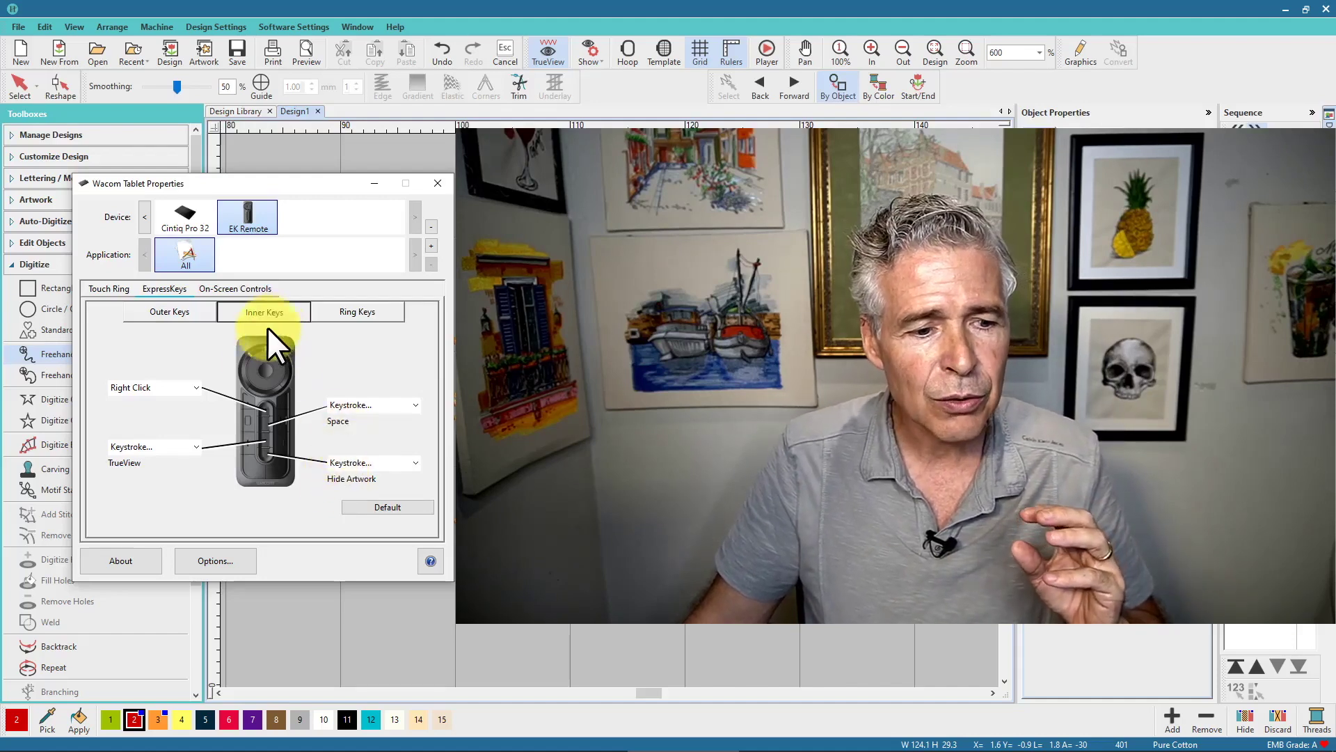
Show the EK Remote's outer keys, then its Ring Keys (Travel Group, Escape, Travel Forward/Back, Center).
{"action": "left_click", "coordinate": [185, 314]}
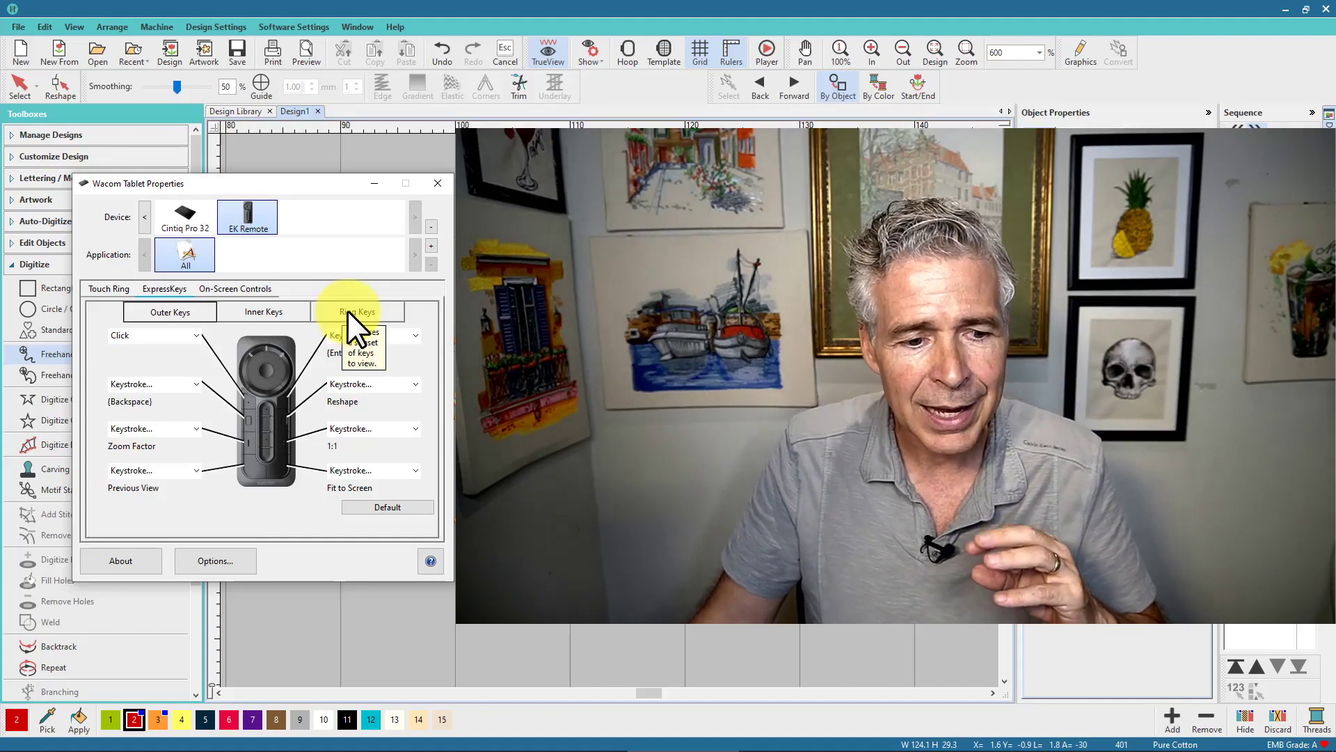
{"action": "left_click", "coordinate": [348, 310]}
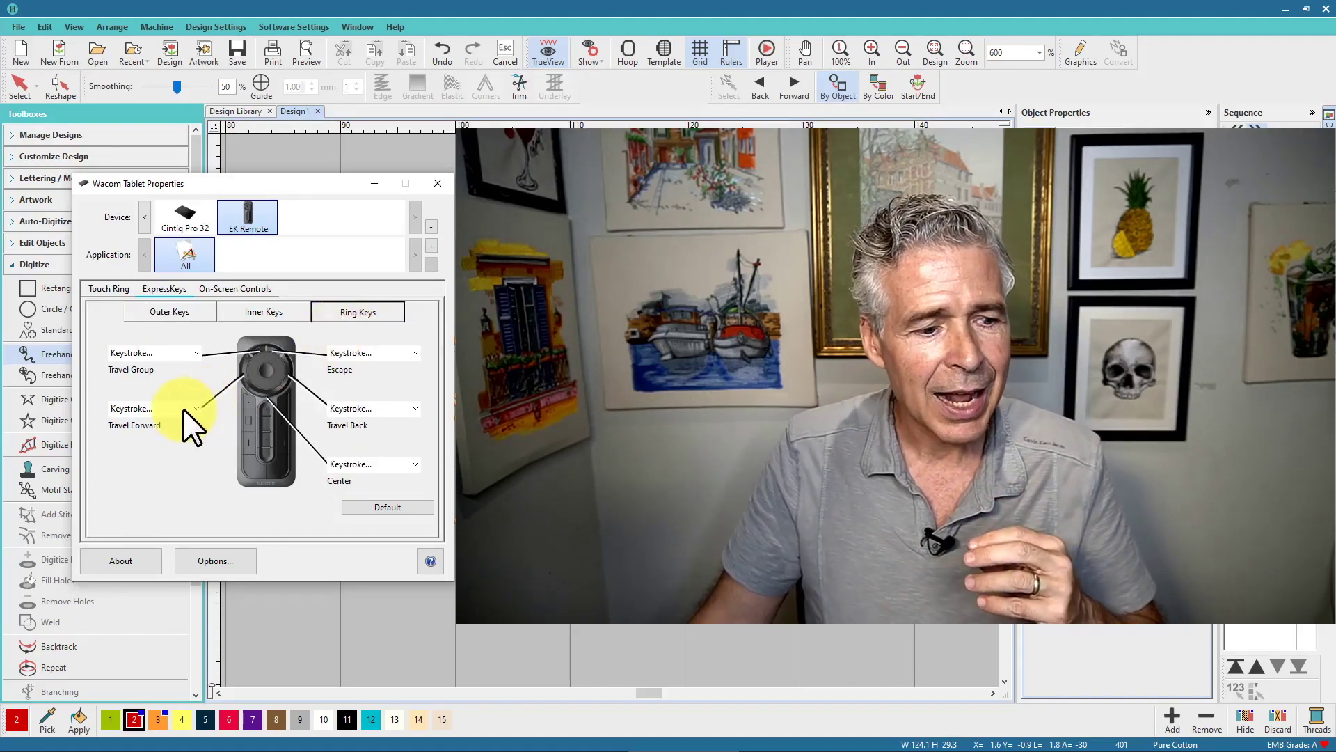